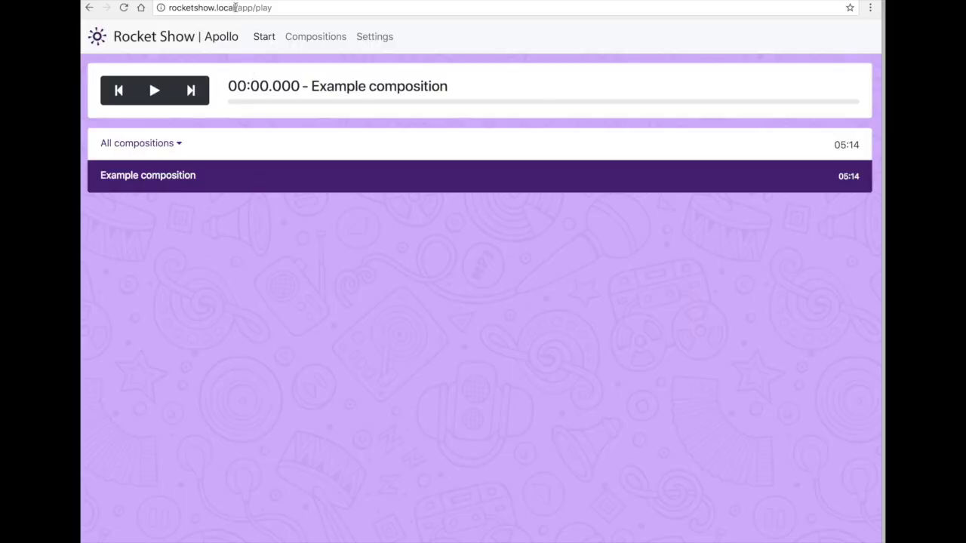
Set the audio output to USB audio device in the Audio settings.
{"action": "left_click_drag", "start_coordinate": [235, 8], "coordinate": [168, 8]}
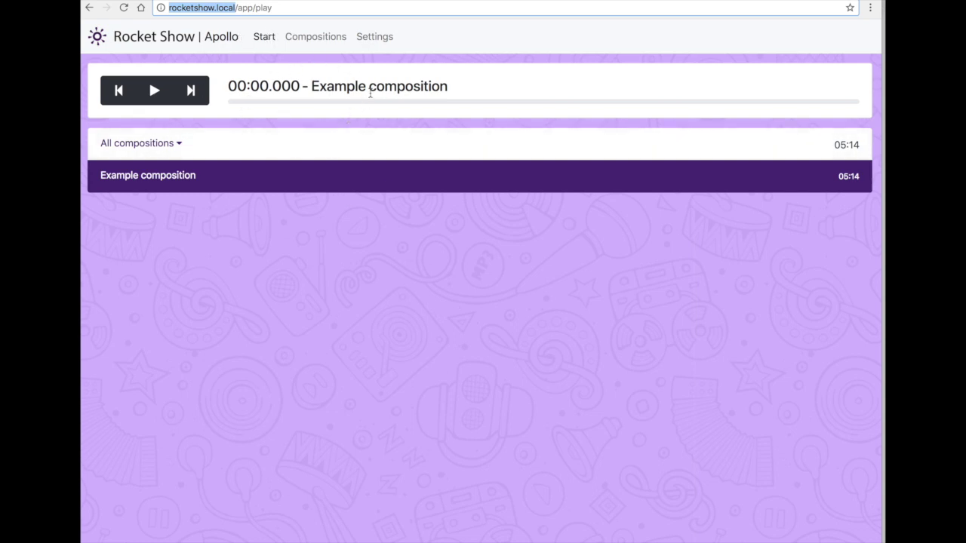
{"action": "left_click", "coordinate": [376, 42]}
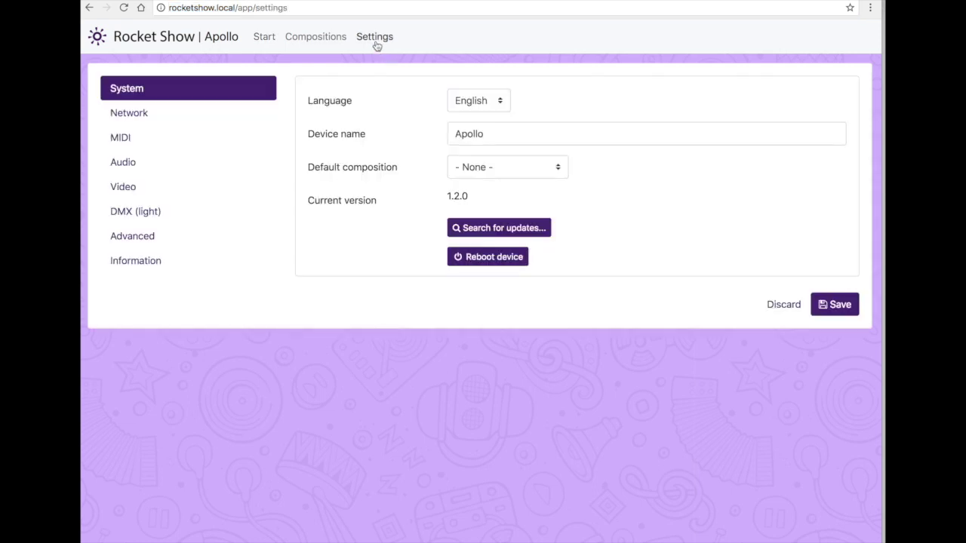
{"action": "left_click", "coordinate": [132, 167]}
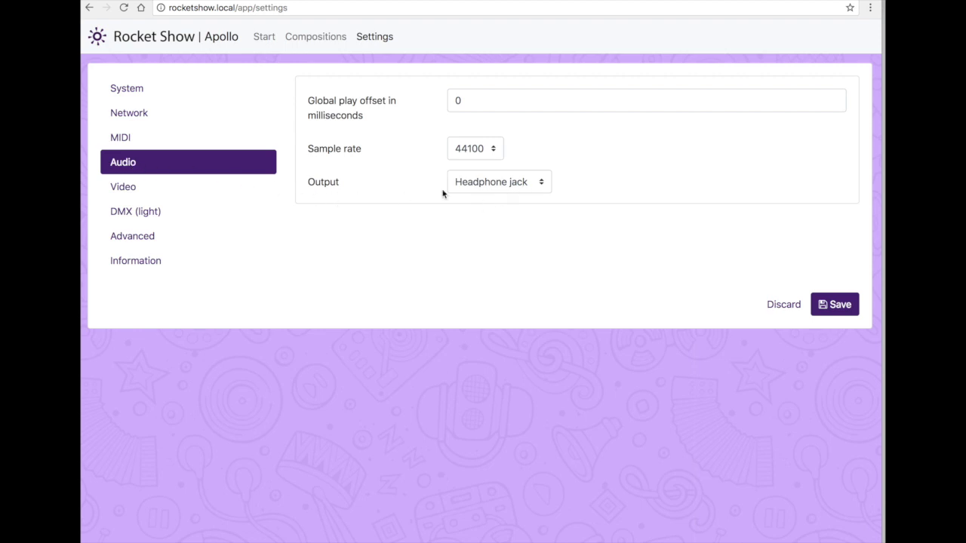
{"action": "double_click", "coordinate": [323, 185]}
{"action": "left_click", "coordinate": [533, 191]}
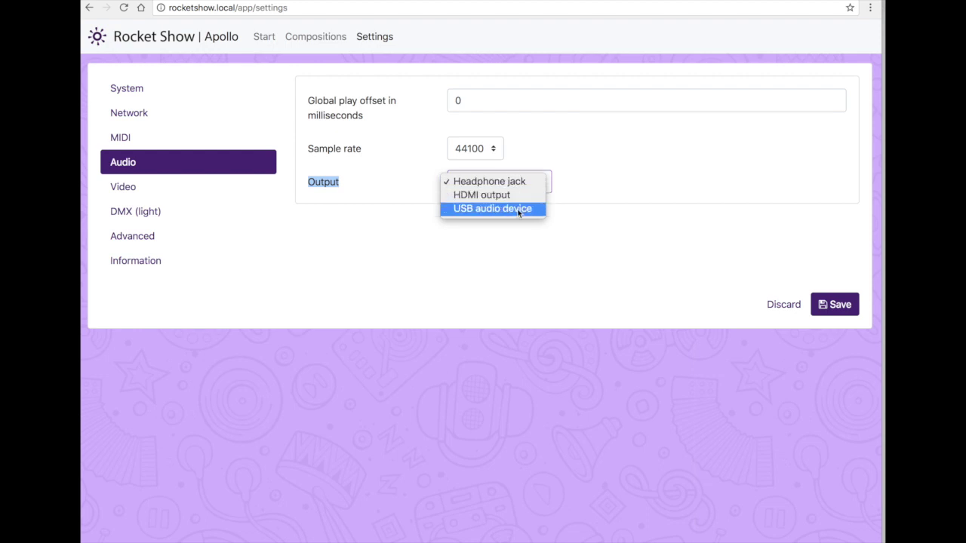
{"action": "left_click", "coordinate": [518, 211]}
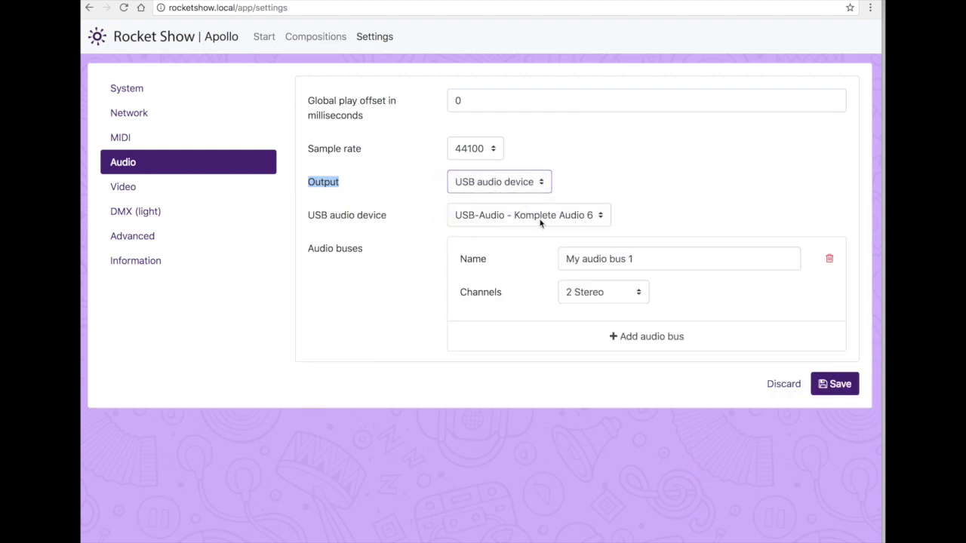
{"action": "left_click", "coordinate": [633, 224]}
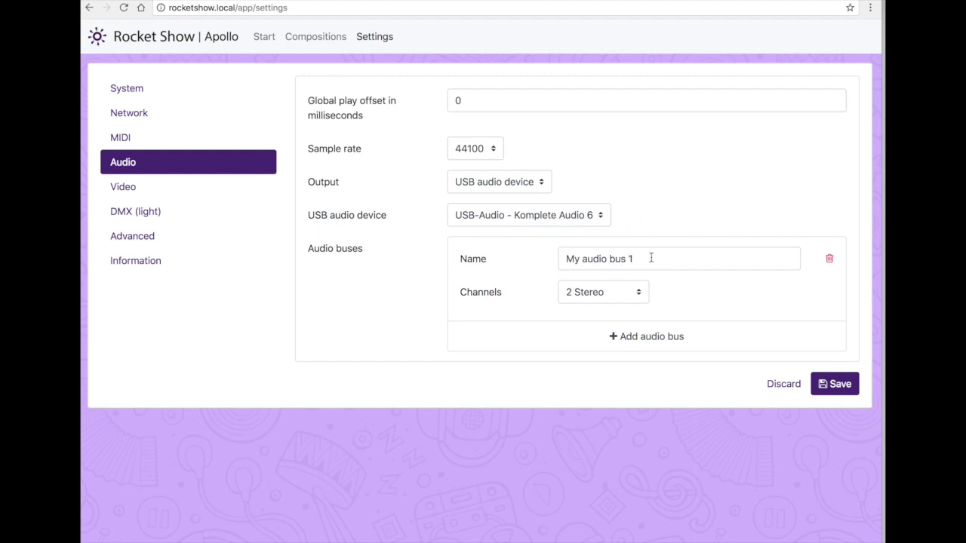
Review the first audio bus's name and channel options, and add a second audio bus.
{"action": "left_click_drag", "start_coordinate": [661, 257], "coordinate": [571, 254]}
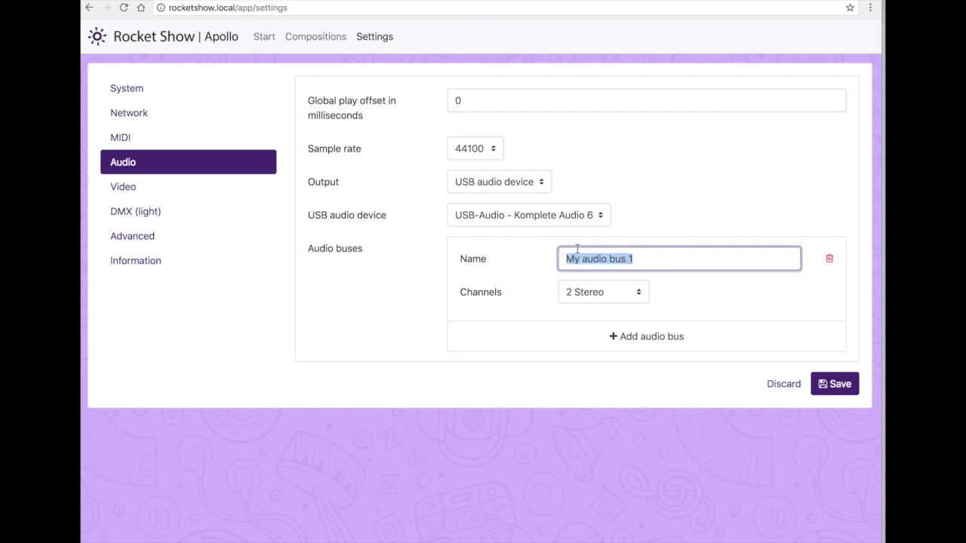
{"action": "left_click", "coordinate": [633, 258]}
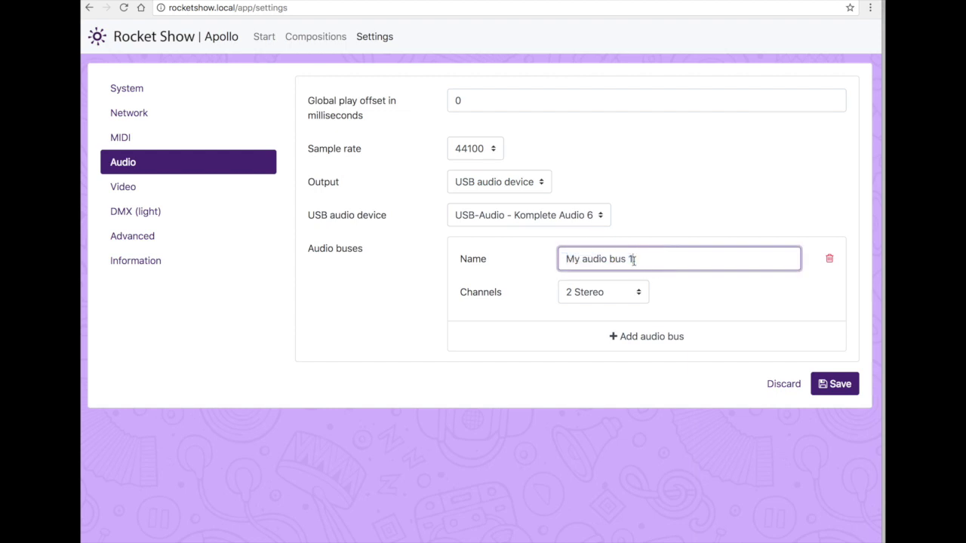
{"action": "left_click", "coordinate": [601, 292]}
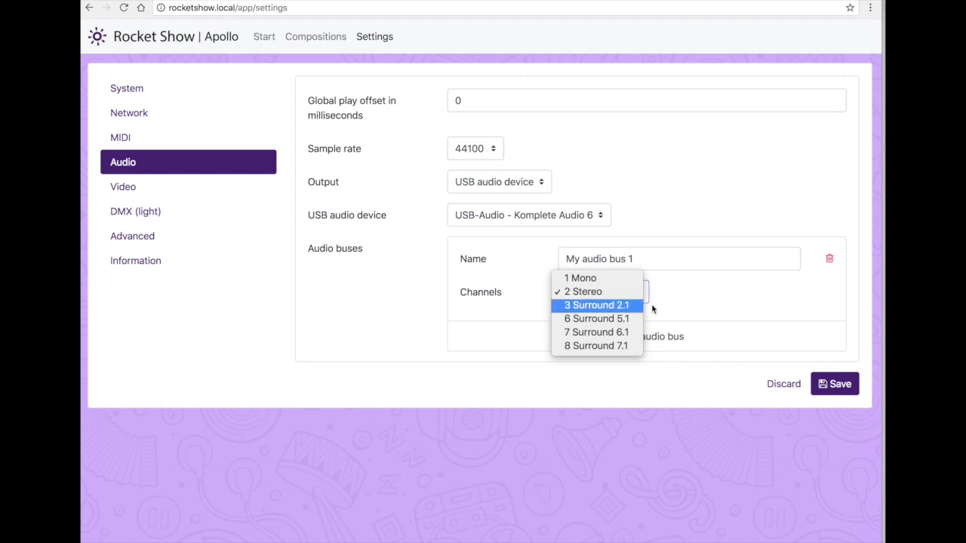
{"action": "left_click", "coordinate": [651, 303]}
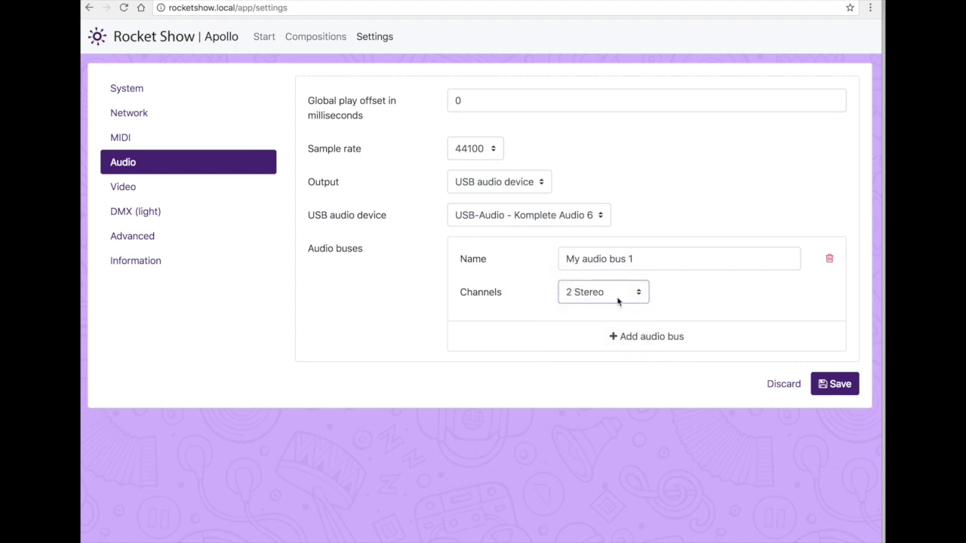
{"action": "left_click", "coordinate": [612, 339]}
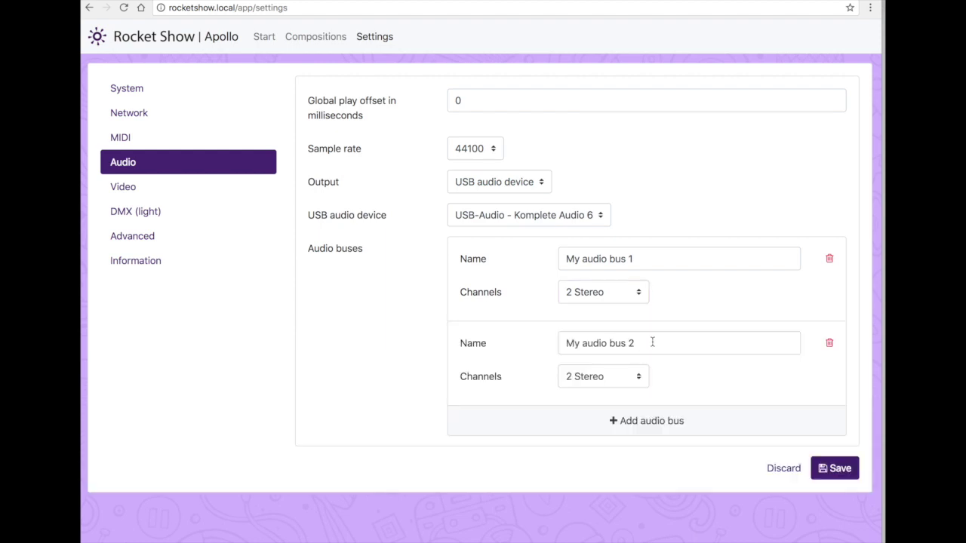
Rename the first audio bus Backtracks and the second Monitor, and save the settings.
{"action": "left_click_drag", "start_coordinate": [649, 256], "coordinate": [535, 248]}
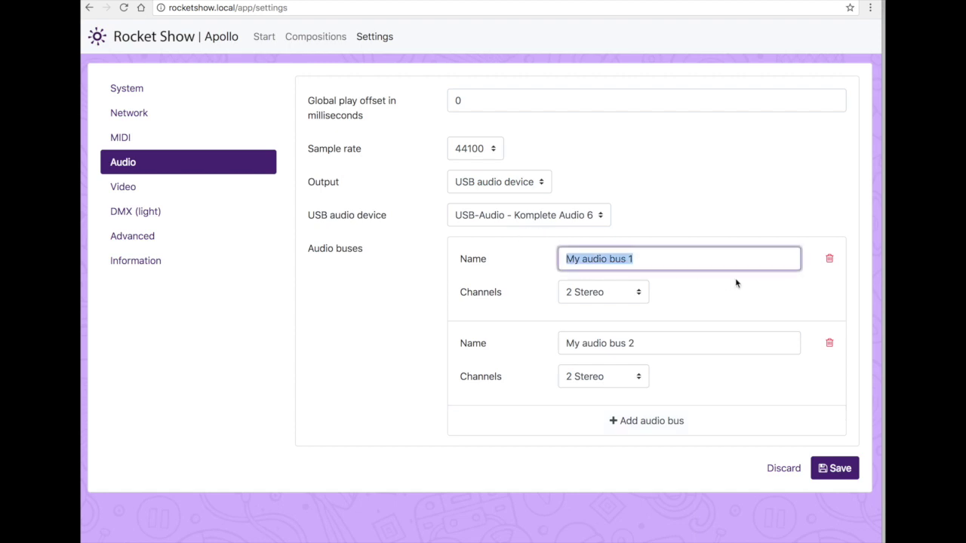
{"action": "type", "text": "Backtracks"}
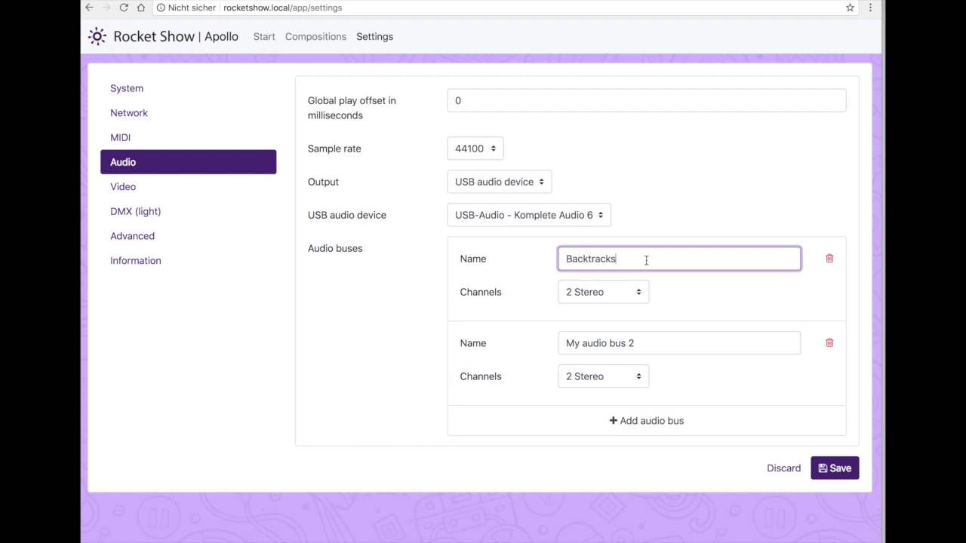
{"action": "left_click_drag", "start_coordinate": [633, 343], "coordinate": [496, 344]}
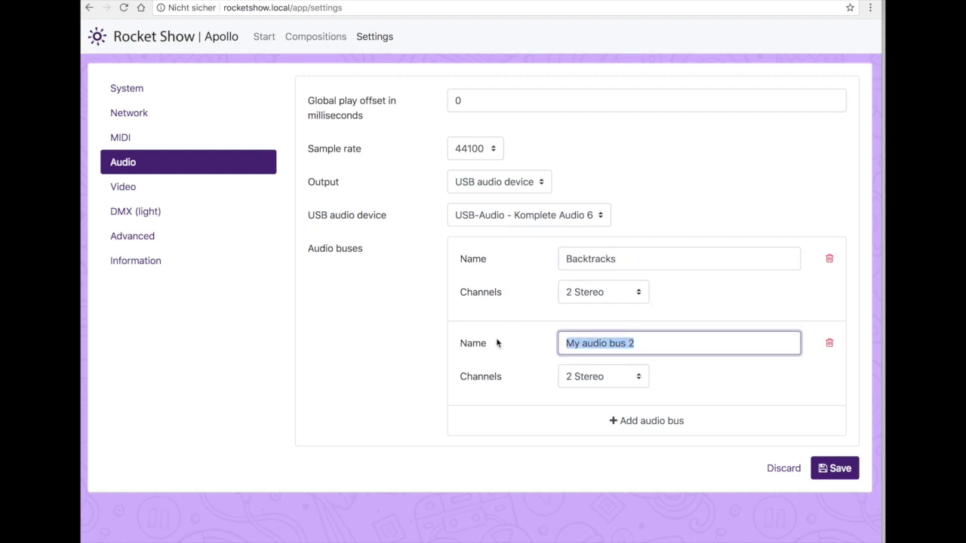
{"action": "type", "text": "Monitor"}
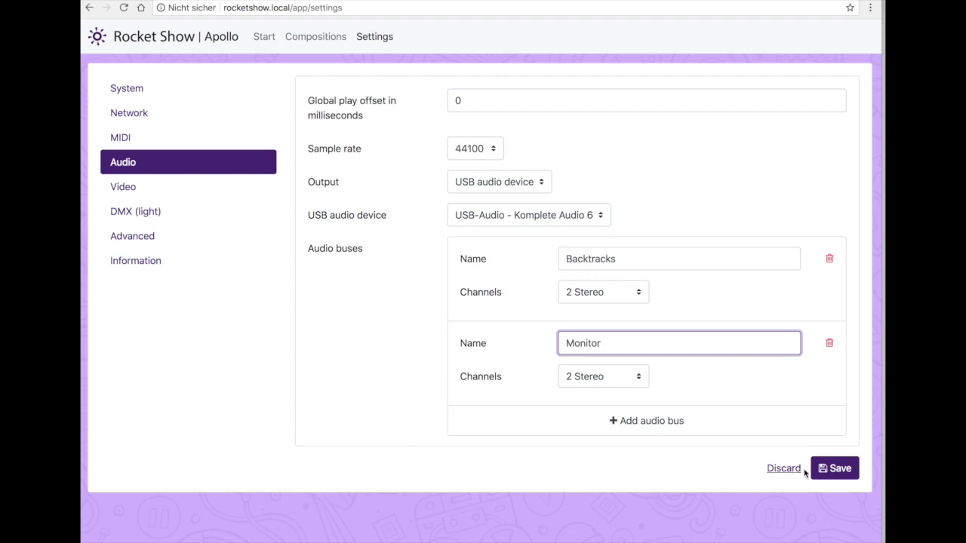
{"action": "left_click", "coordinate": [829, 470]}
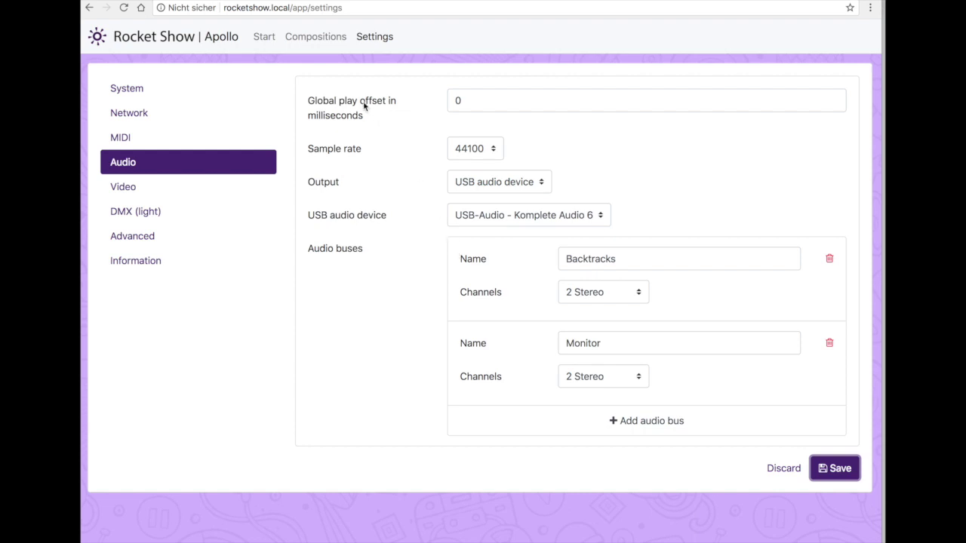
Create a new composition named "Not Even Close", leaving its notes empty.
{"action": "left_click", "coordinate": [323, 44]}
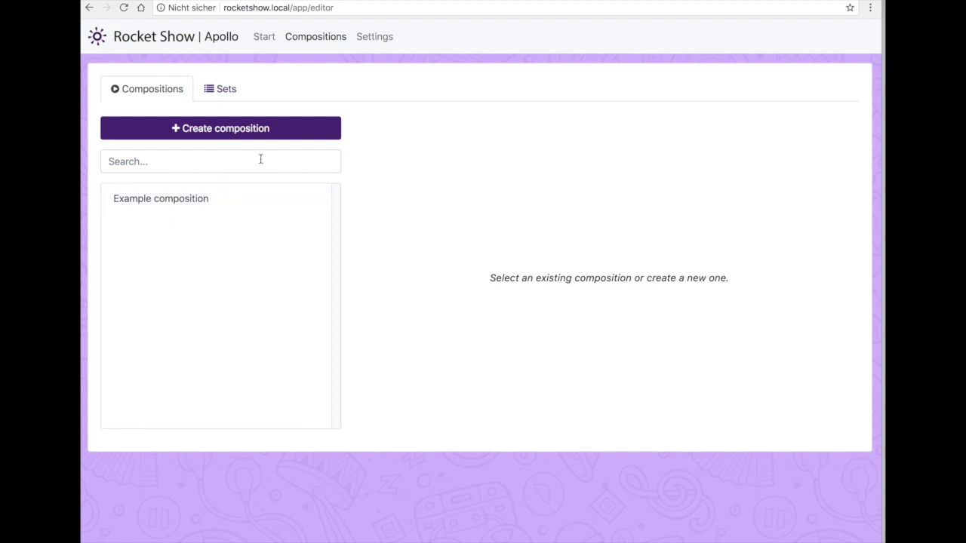
{"action": "left_click", "coordinate": [254, 130]}
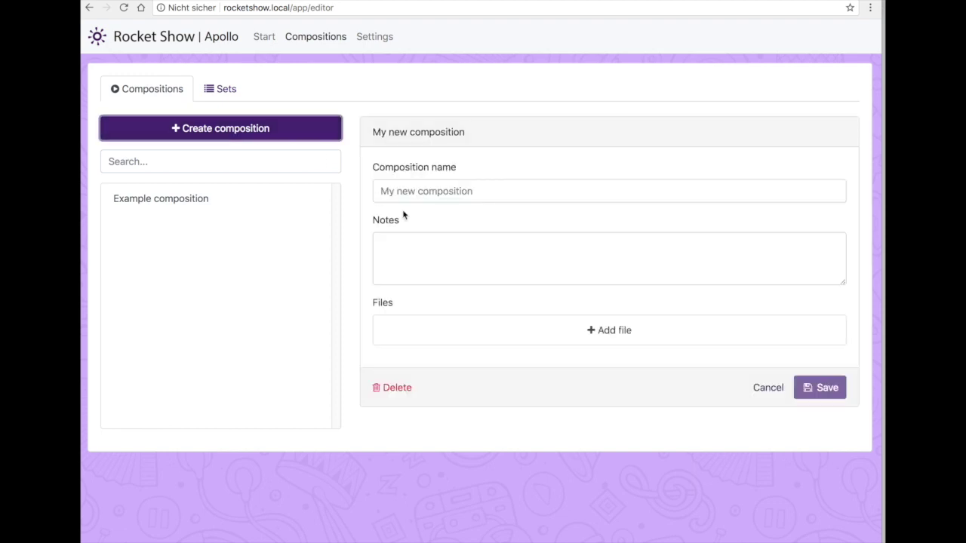
{"action": "left_click", "coordinate": [441, 191]}
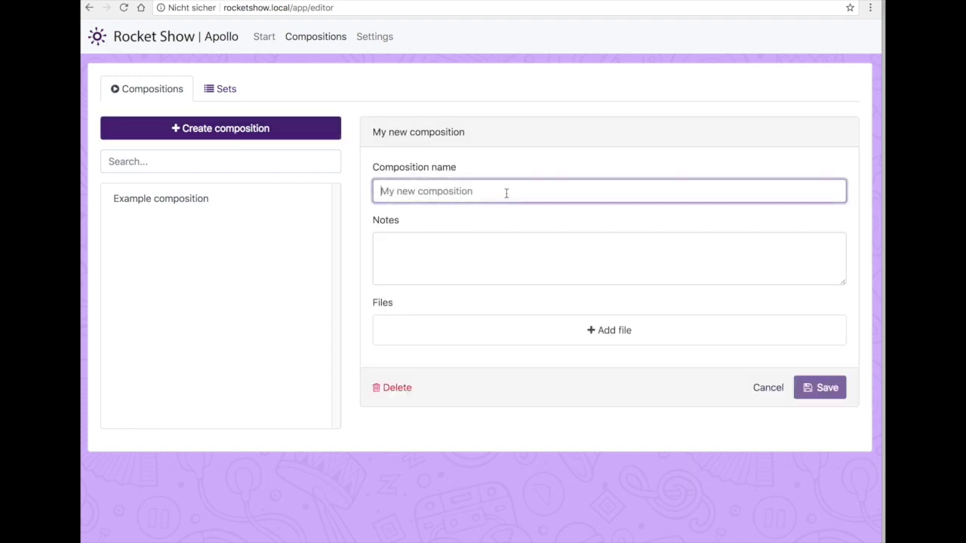
{"action": "type", "text": "Not "}
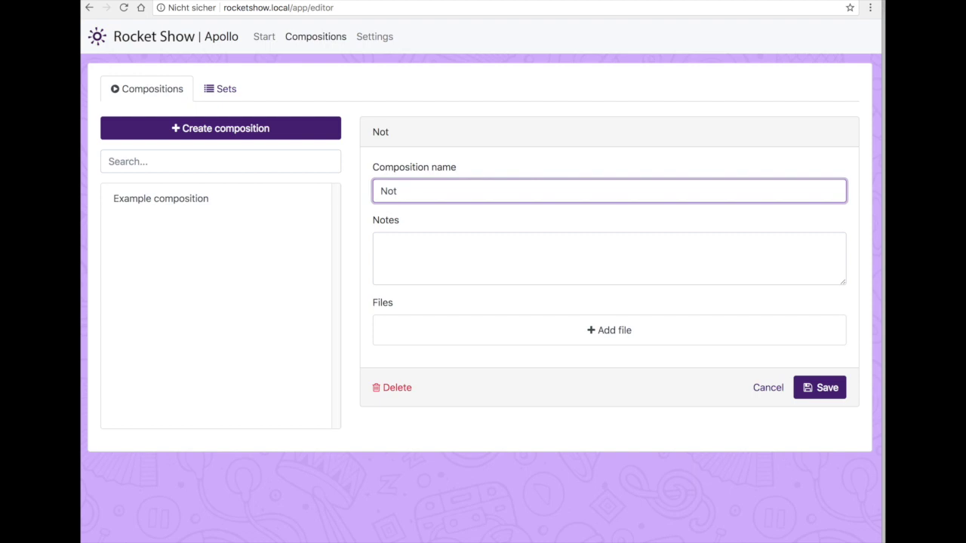
{"action": "type", "text": "Even Close"}
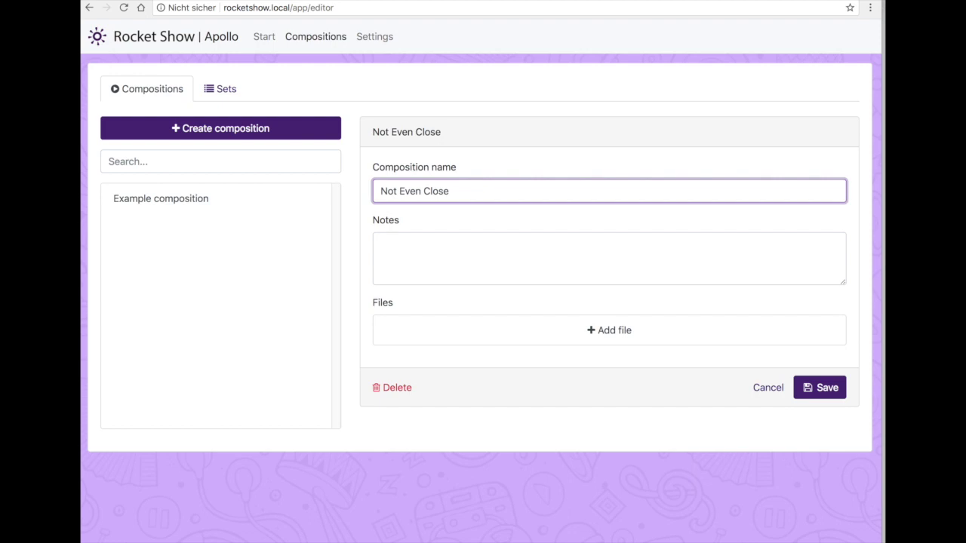
{"action": "left_click", "coordinate": [456, 246]}
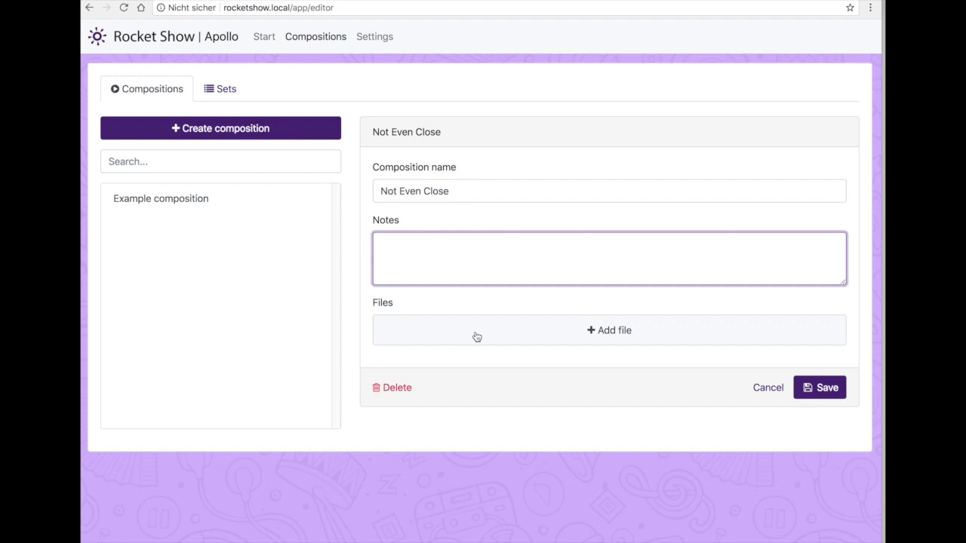
Start adding a file to the composition and upload close.wav from the audio folder.
{"action": "left_click", "coordinate": [604, 339]}
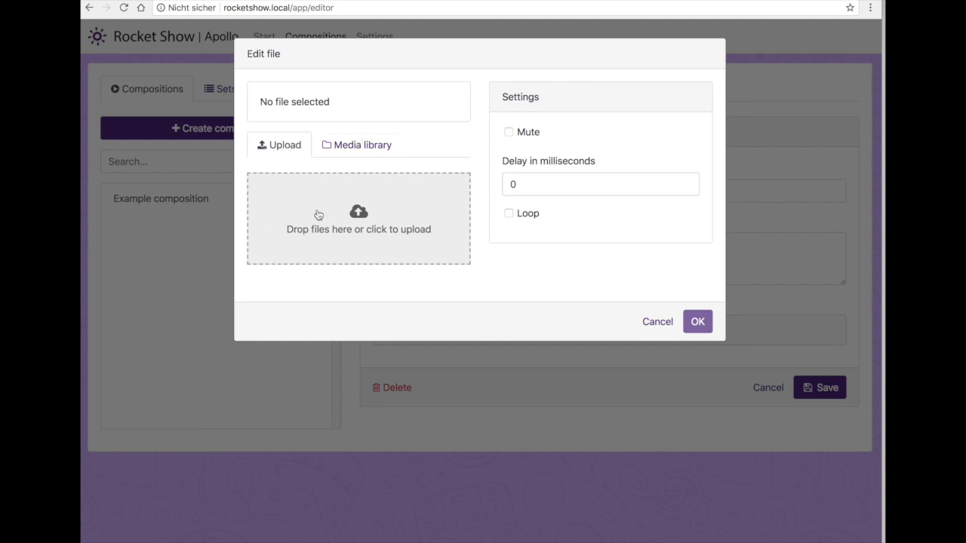
{"action": "left_click", "coordinate": [355, 151]}
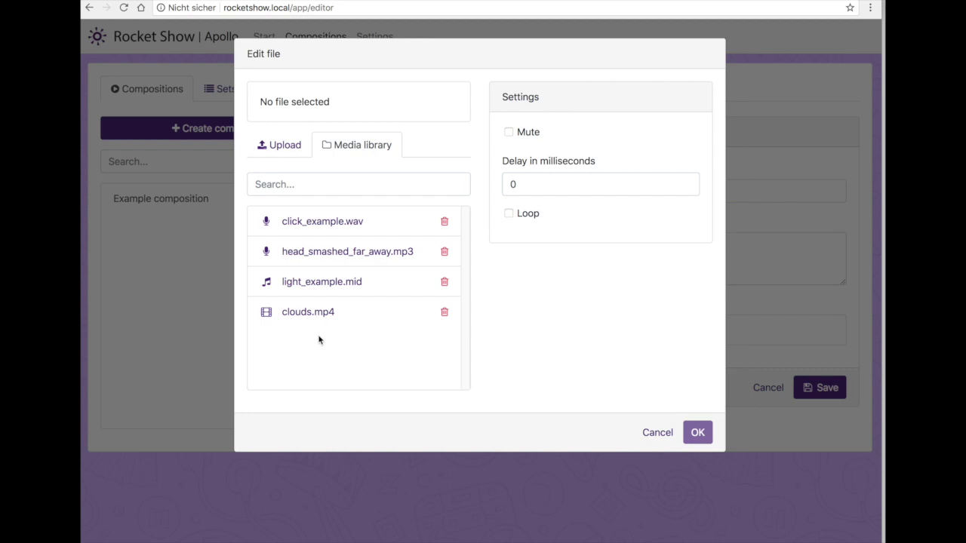
{"action": "left_click", "coordinate": [279, 150]}
{"action": "left_click", "coordinate": [359, 225]}
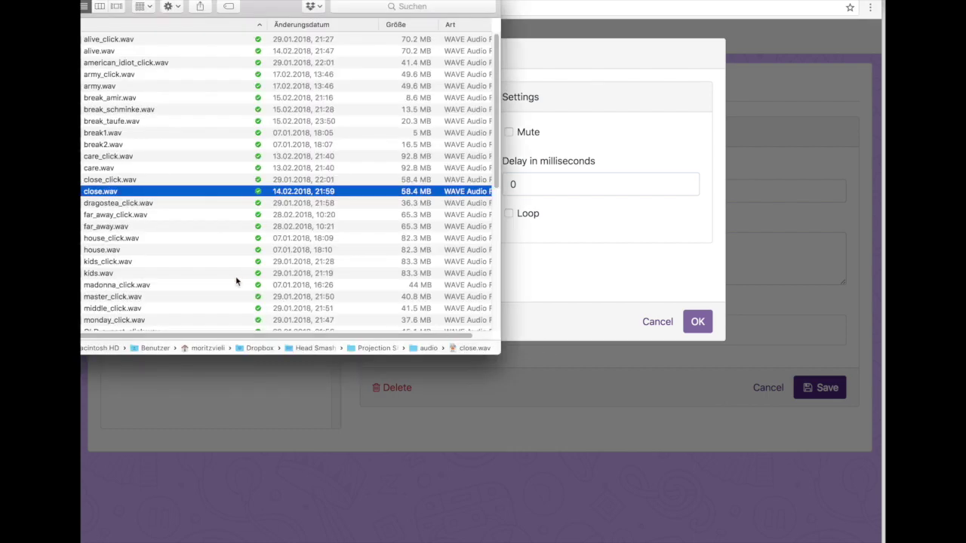
{"action": "left_click_drag", "start_coordinate": [276, 13], "coordinate": [317, 255]}
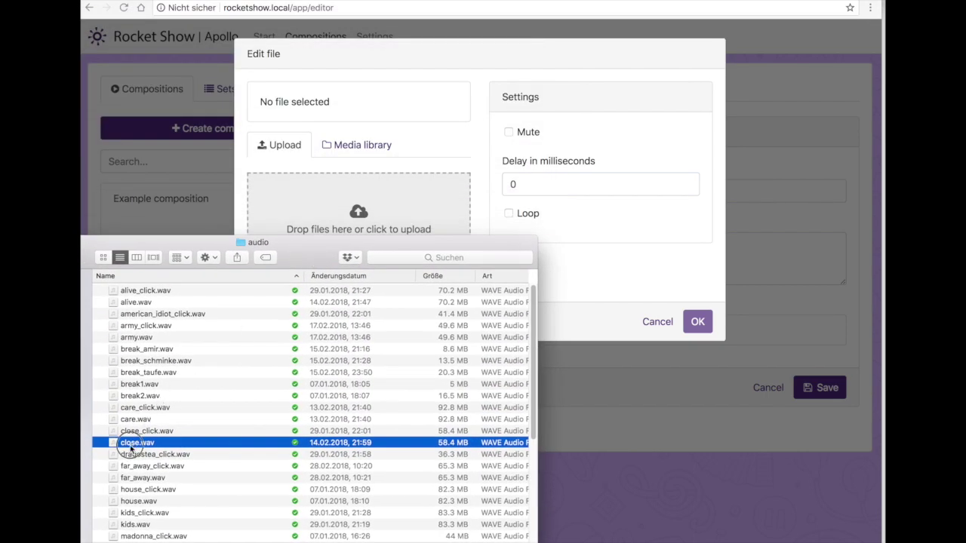
{"action": "left_click_drag", "start_coordinate": [134, 443], "coordinate": [321, 215]}
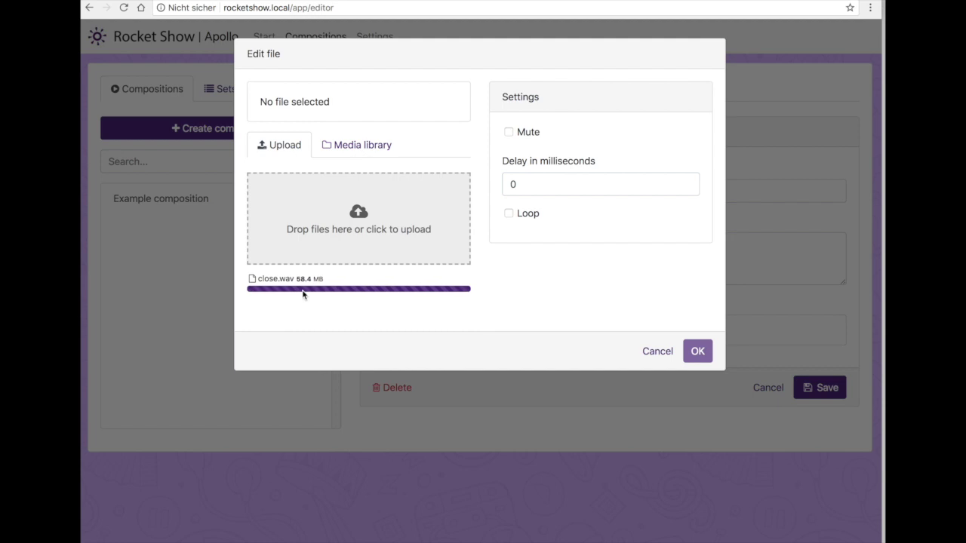
Upload close_click.wav from the same audio folder.
{"action": "left_click", "coordinate": [83, 269]}
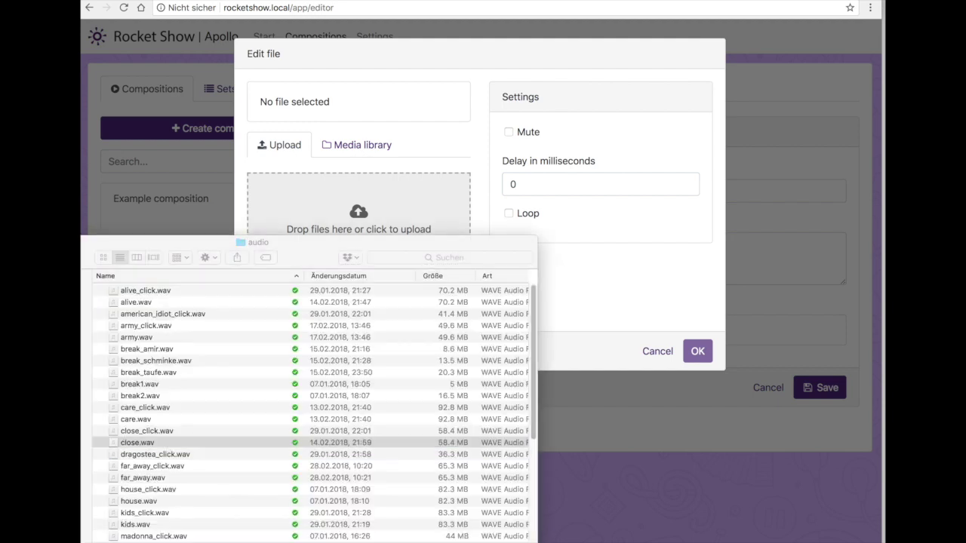
{"action": "left_click", "coordinate": [144, 432]}
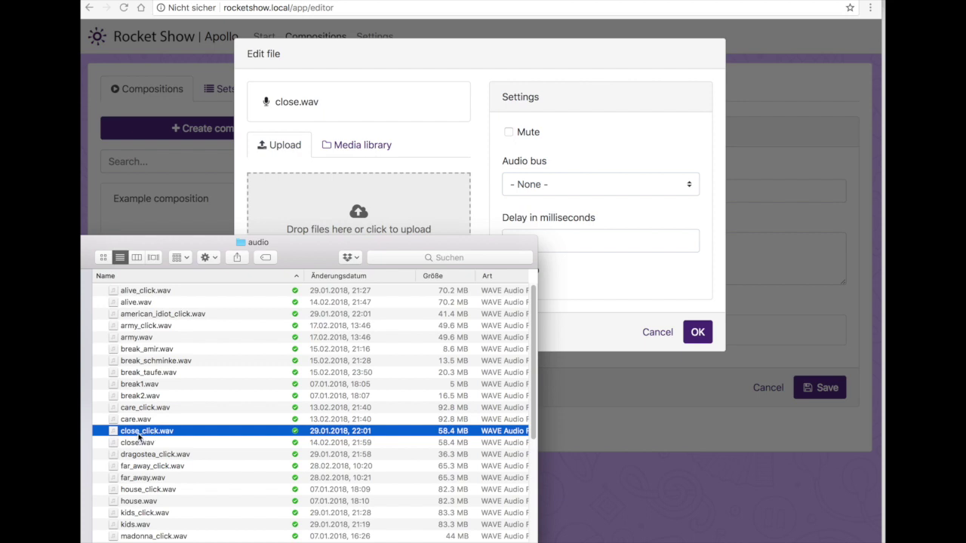
{"action": "left_click_drag", "start_coordinate": [138, 437], "coordinate": [316, 217]}
{"action": "left_click", "coordinate": [484, 177]}
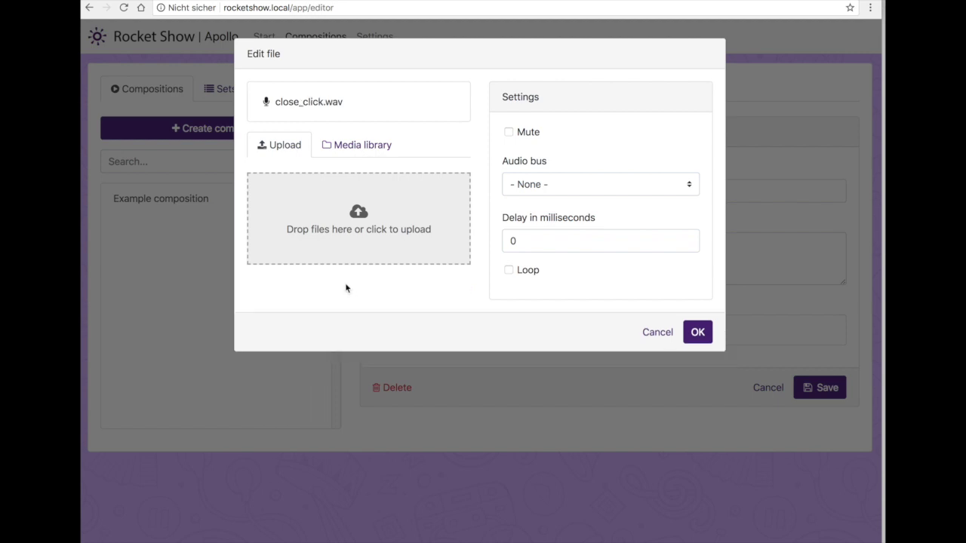
Select close.wav from the media library, assign it to the Backtracks audio bus and add it to the composition.
{"action": "left_click", "coordinate": [355, 149]}
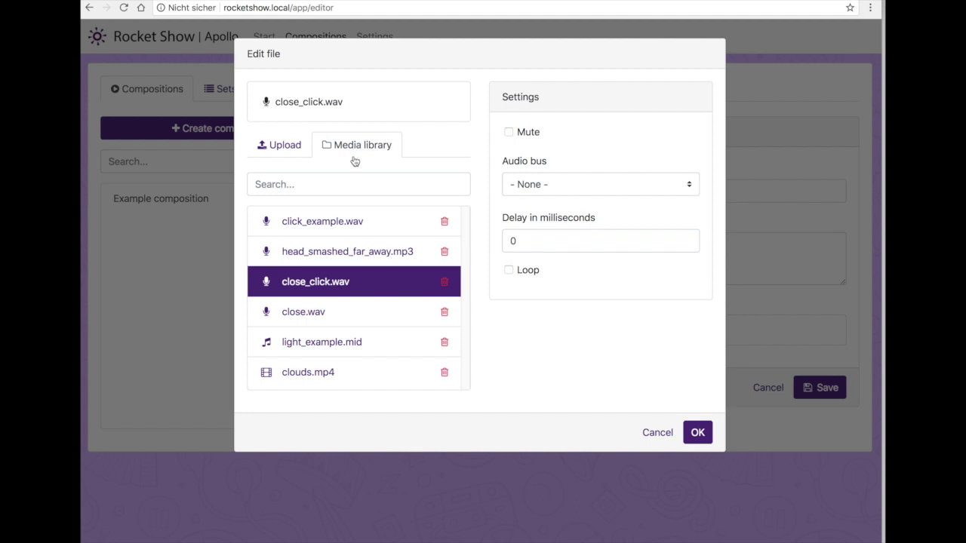
{"action": "left_click", "coordinate": [311, 304]}
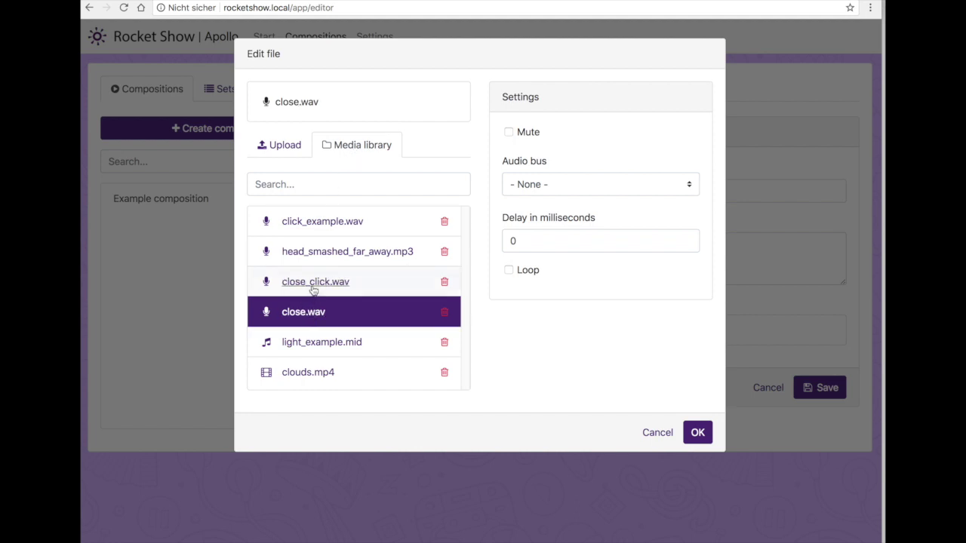
{"action": "left_click", "coordinate": [310, 283]}
{"action": "left_click", "coordinate": [307, 317]}
{"action": "left_click", "coordinate": [305, 287]}
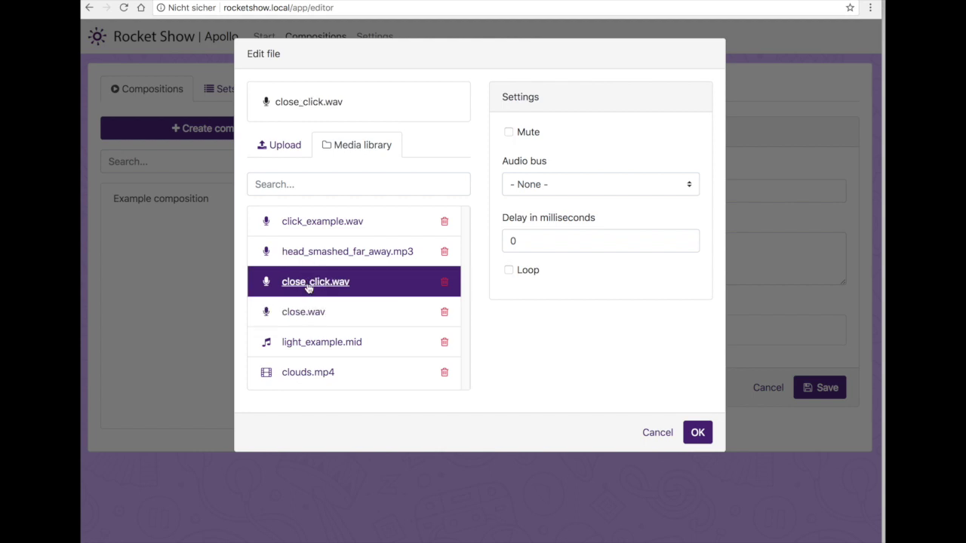
{"action": "left_click", "coordinate": [302, 312]}
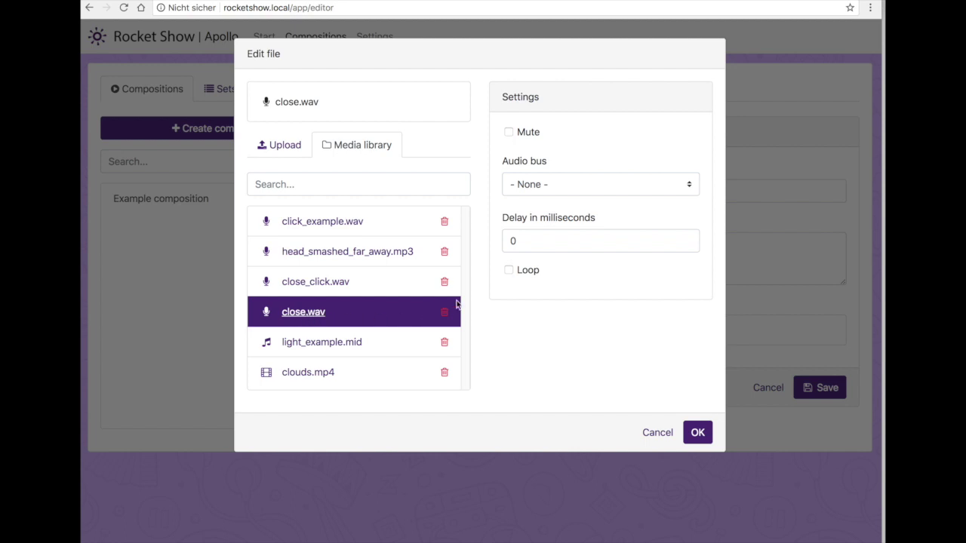
{"action": "left_click", "coordinate": [566, 188]}
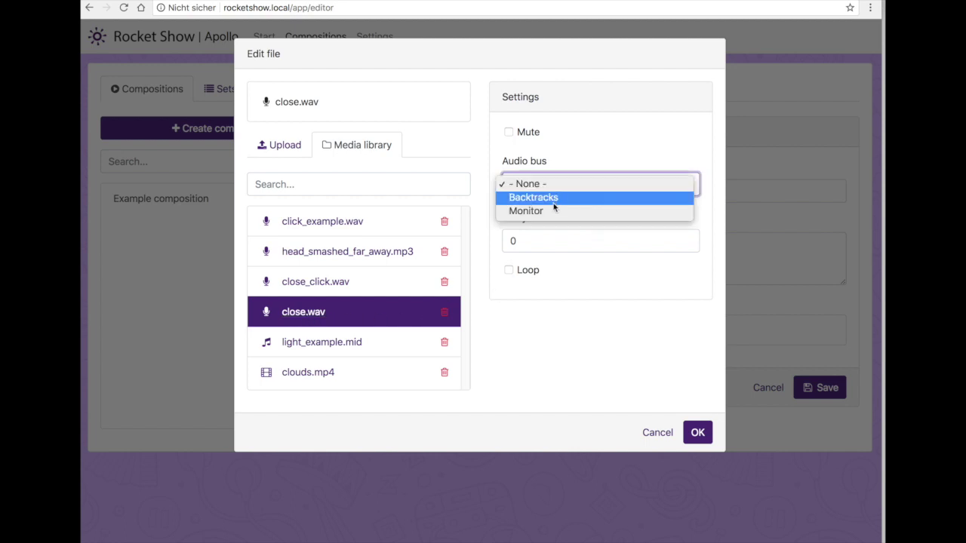
{"action": "left_click", "coordinate": [553, 201]}
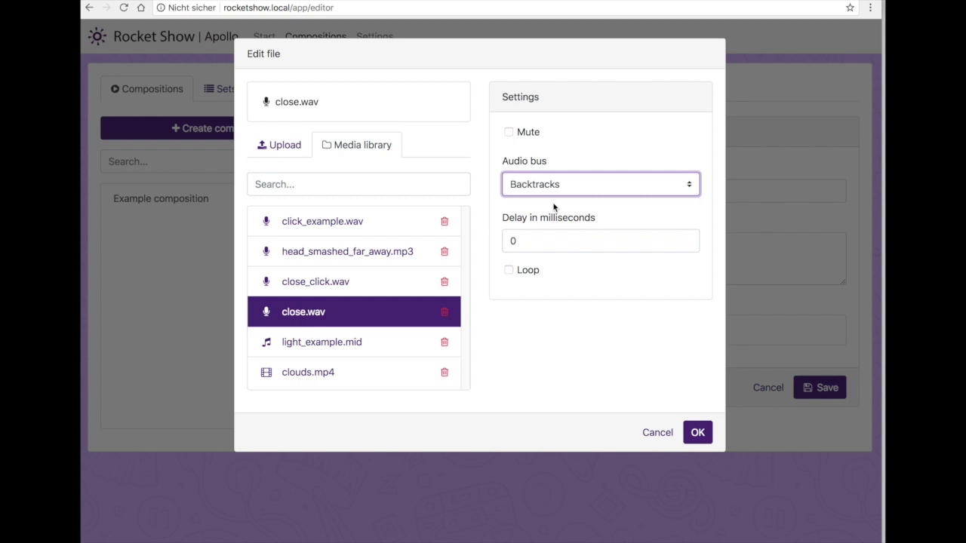
{"action": "left_click", "coordinate": [698, 432]}
Add close_click.wav from the media library to the composition on the Monitor audio bus, and save the composition.
{"action": "left_click", "coordinate": [562, 371]}
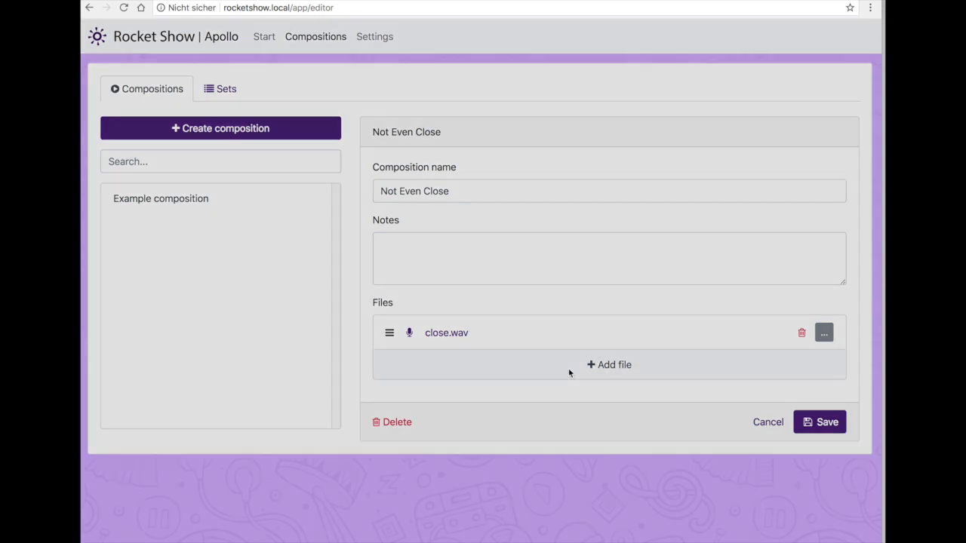
{"action": "left_click", "coordinate": [364, 145]}
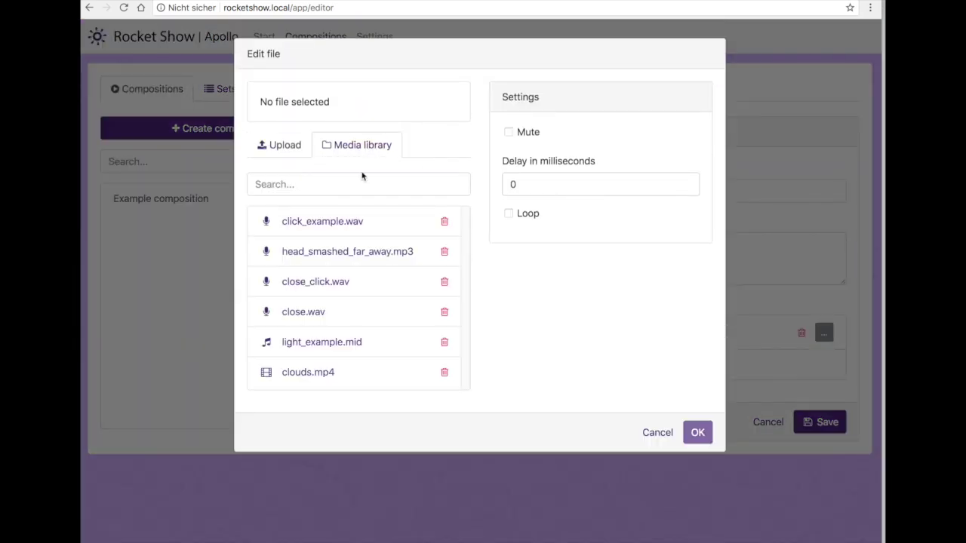
{"action": "left_click", "coordinate": [308, 286]}
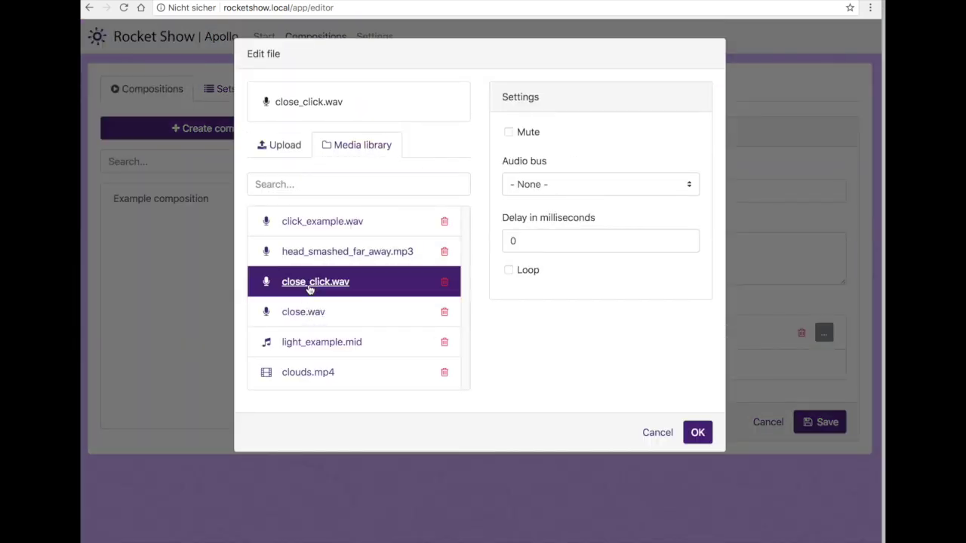
{"action": "left_click", "coordinate": [538, 190]}
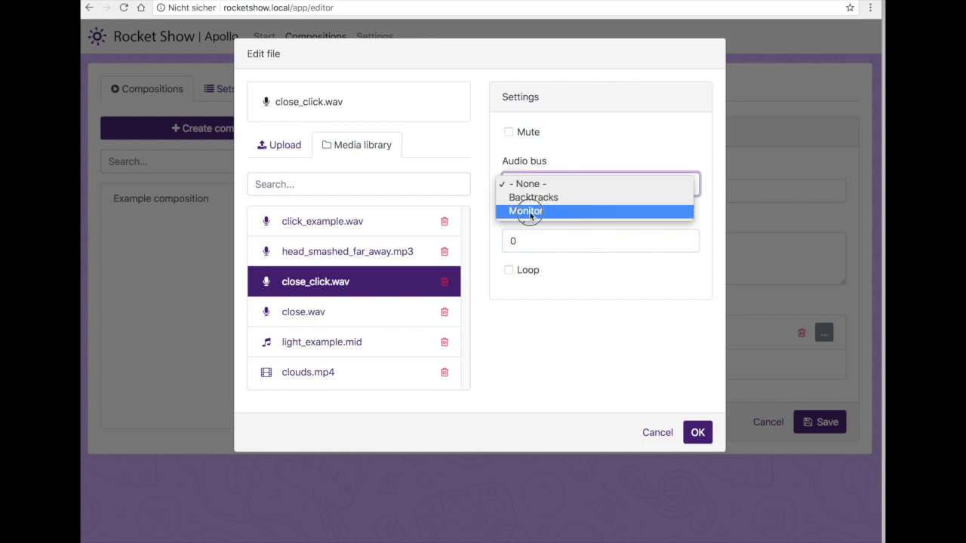
{"action": "left_click", "coordinate": [530, 212]}
{"action": "left_click", "coordinate": [696, 433]}
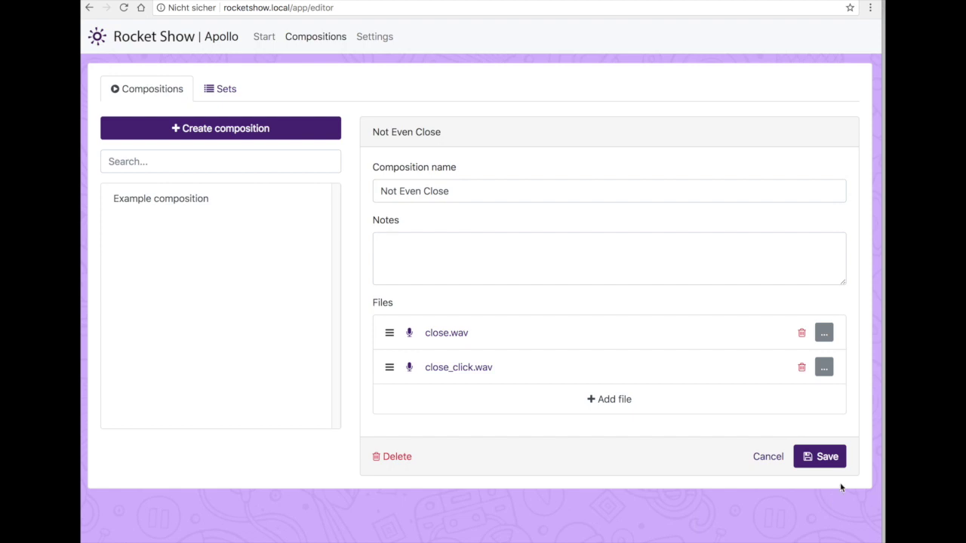
{"action": "left_click", "coordinate": [824, 463]}
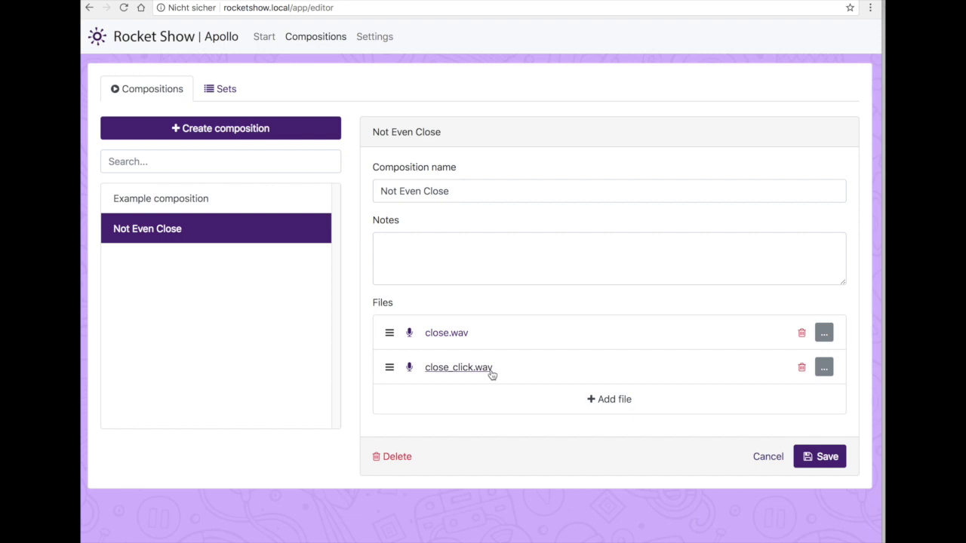
Review the mute, audio bus and delay settings of close_click.wav in the composition, discarding any changes.
{"action": "left_click", "coordinate": [823, 368]}
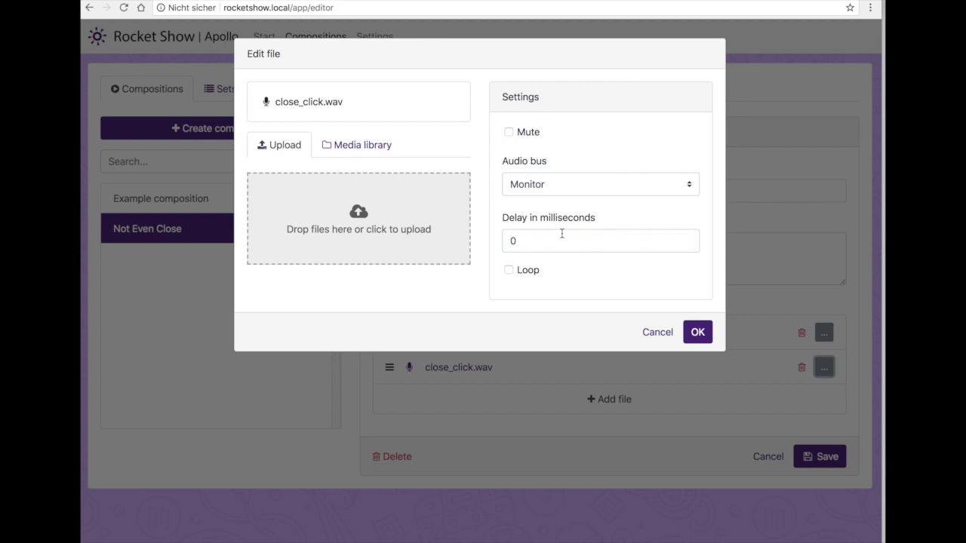
{"action": "left_click", "coordinate": [517, 136]}
{"action": "left_click", "coordinate": [512, 135]}
{"action": "left_click_drag", "start_coordinate": [526, 240], "coordinate": [494, 241]}
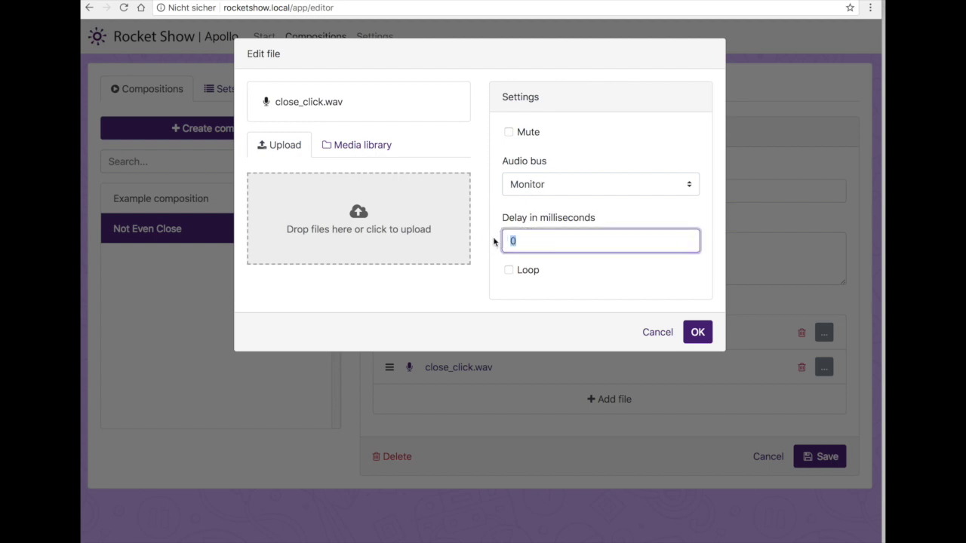
{"action": "left_click", "coordinate": [540, 240]}
{"action": "left_click", "coordinate": [655, 334]}
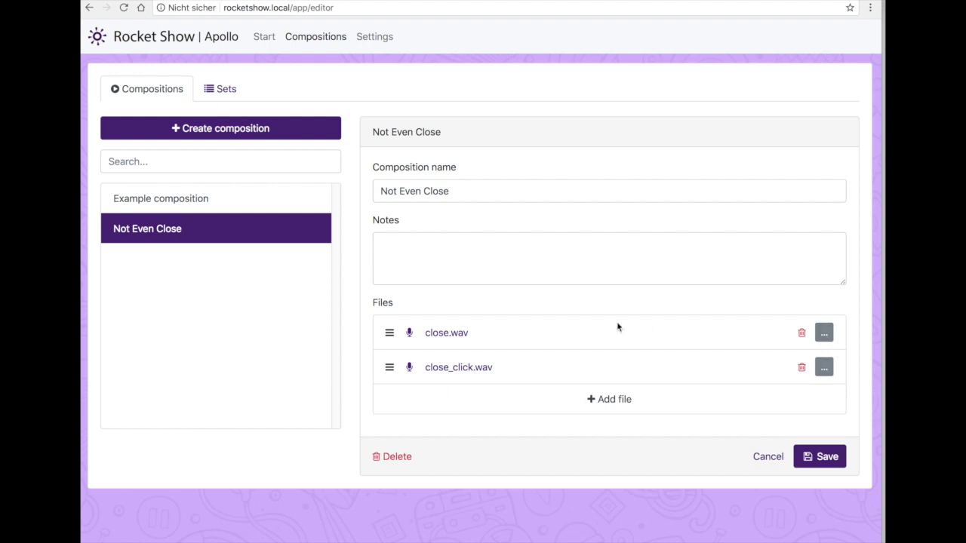
Play the "Not Even Close" composition from the start page to test its audio, and stop playback.
{"action": "left_click", "coordinate": [266, 40]}
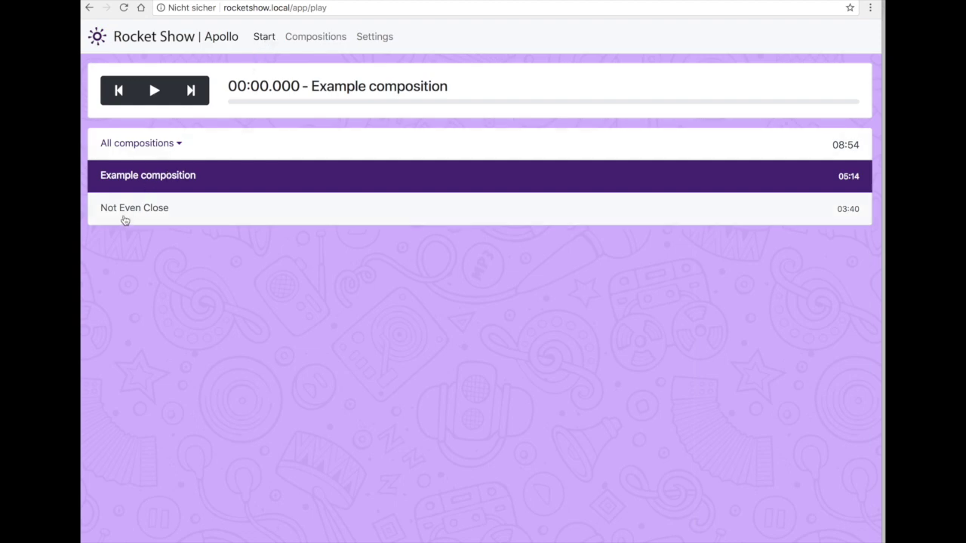
{"action": "left_click", "coordinate": [126, 219]}
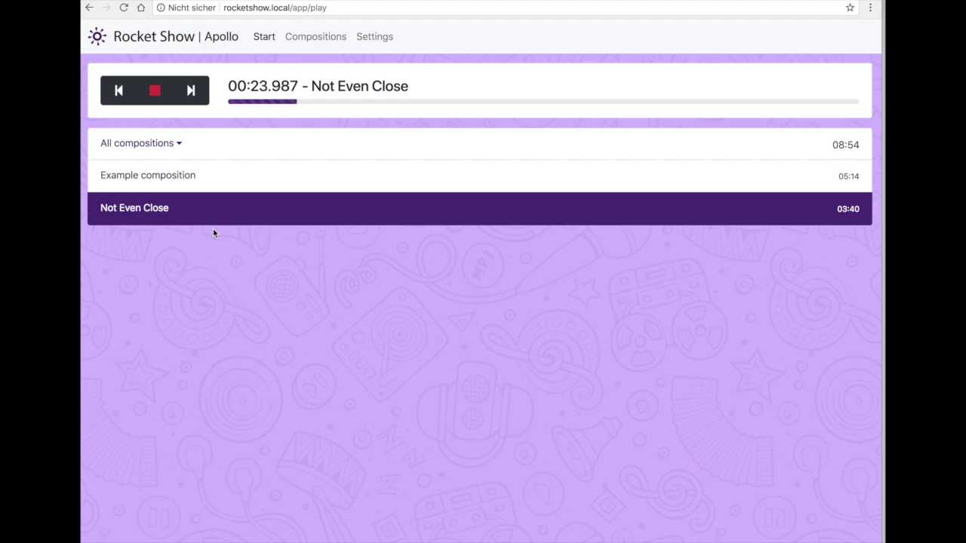
{"action": "left_click", "coordinate": [158, 94]}
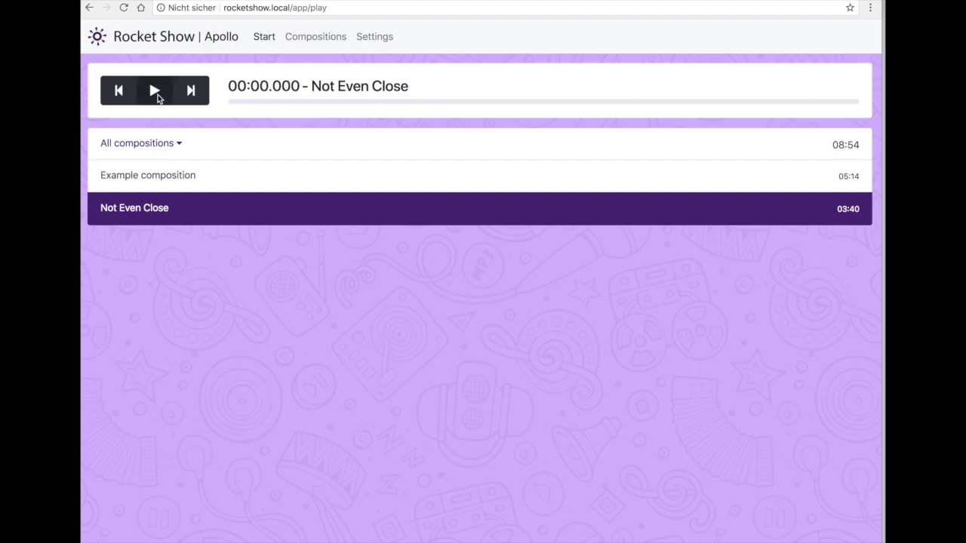